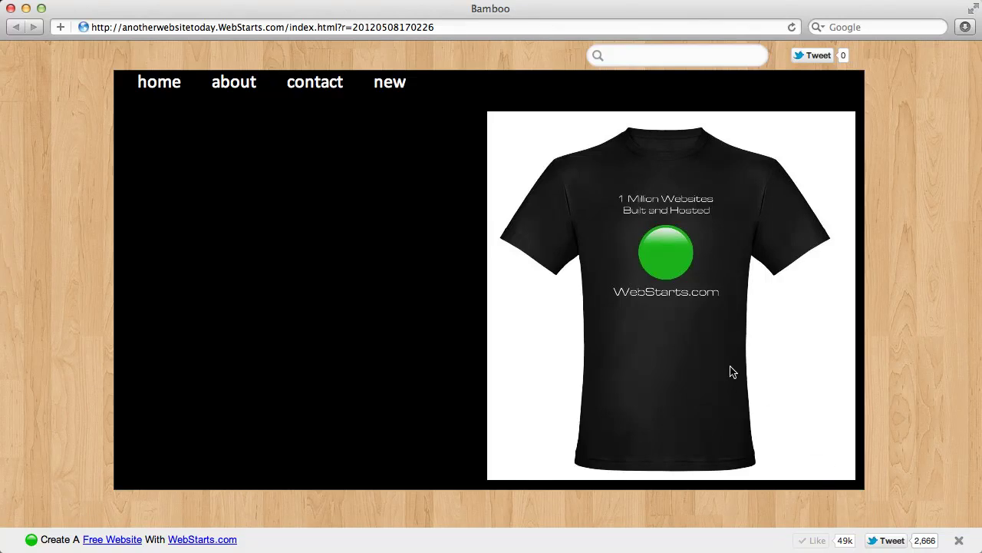
Open swiftype.com in a new browser tab.
click(620, 59)
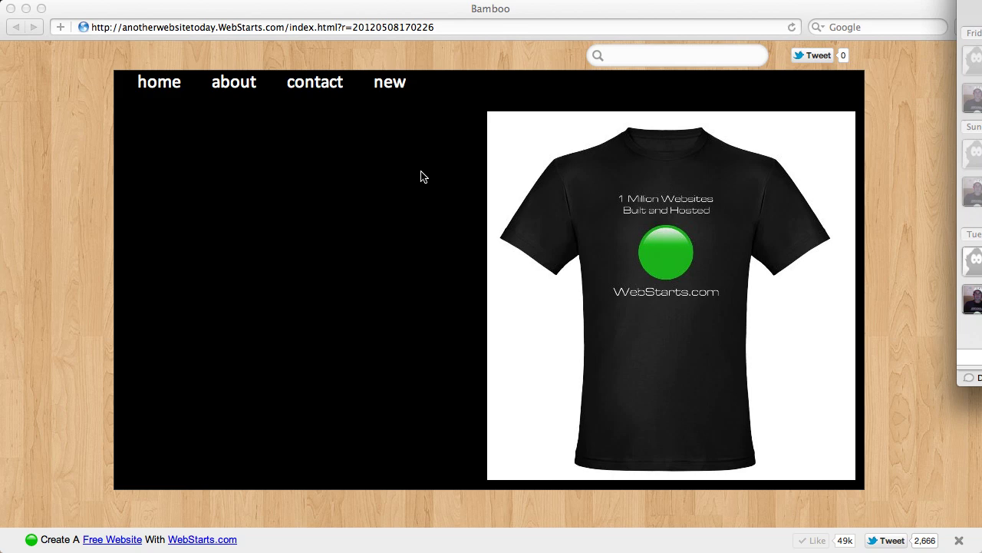
click(252, 12)
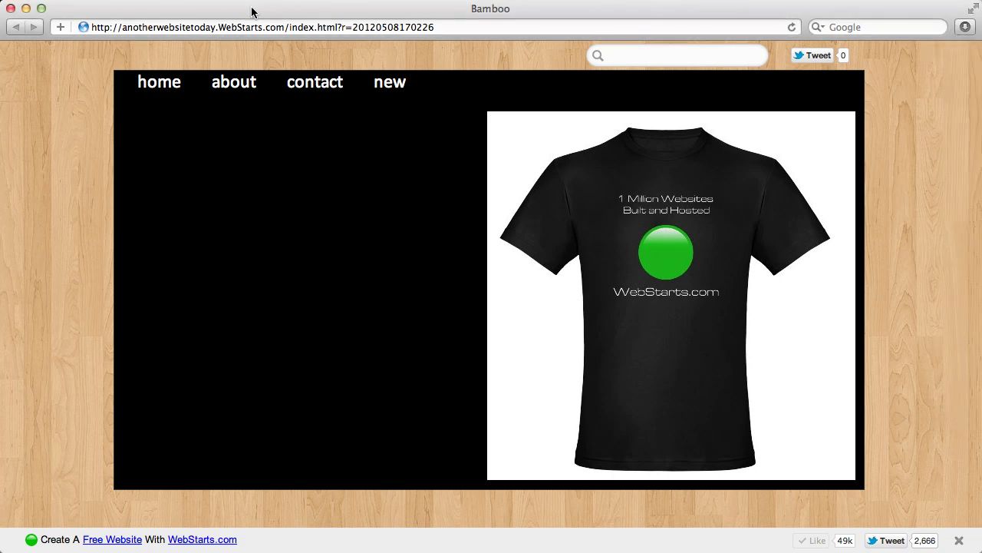
key(super+t)
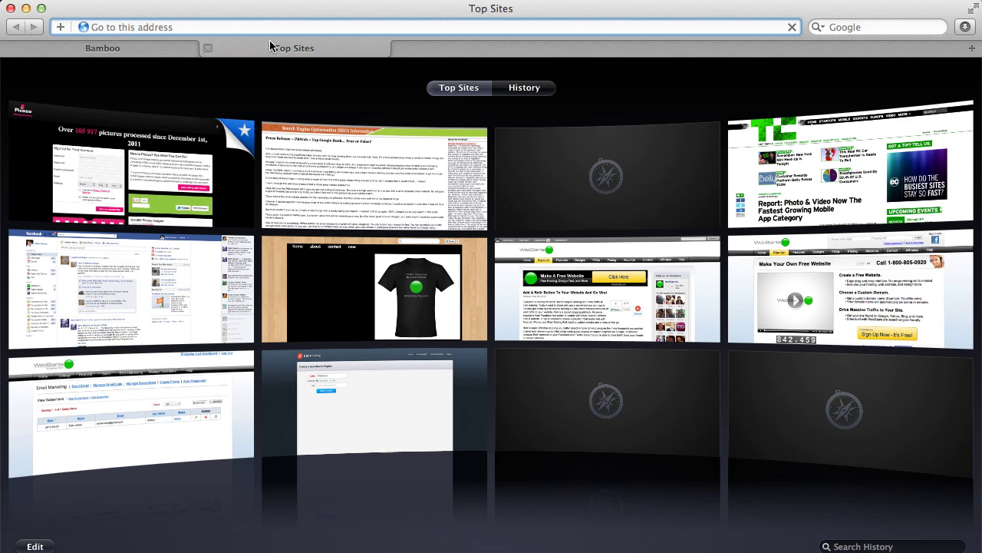
text(swiftype.com/)
key(Return)
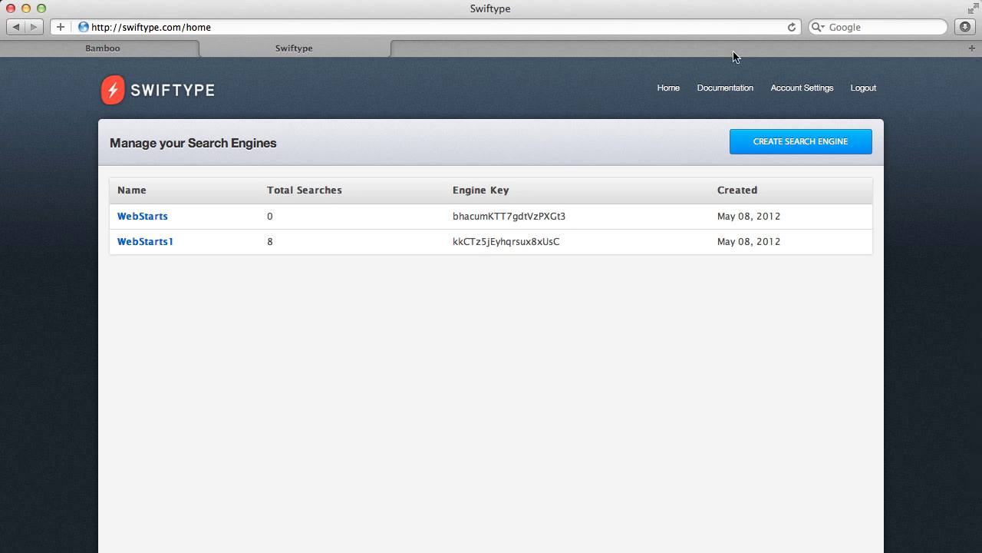
Sign out of the Swiftype account and focus the sign-up email field.
click(863, 89)
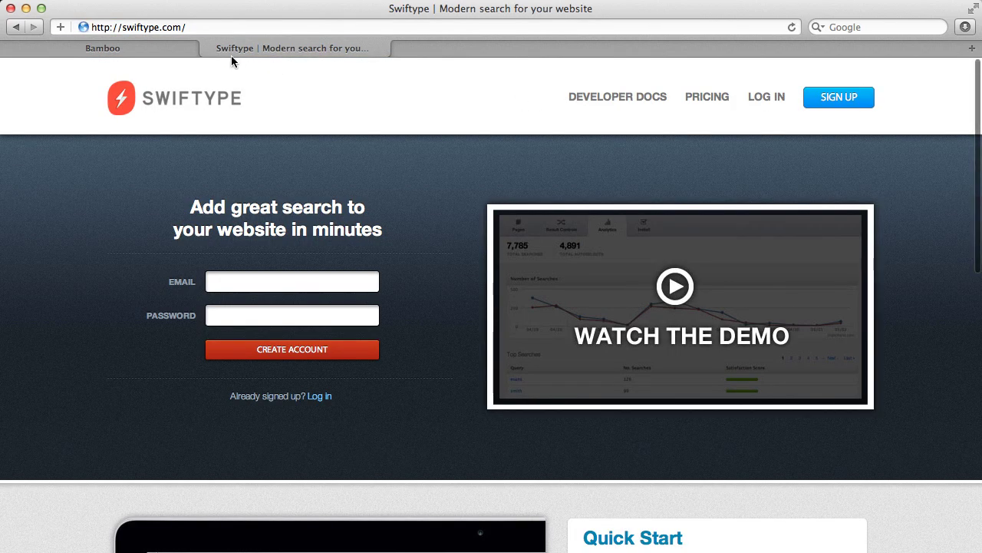
click(135, 52)
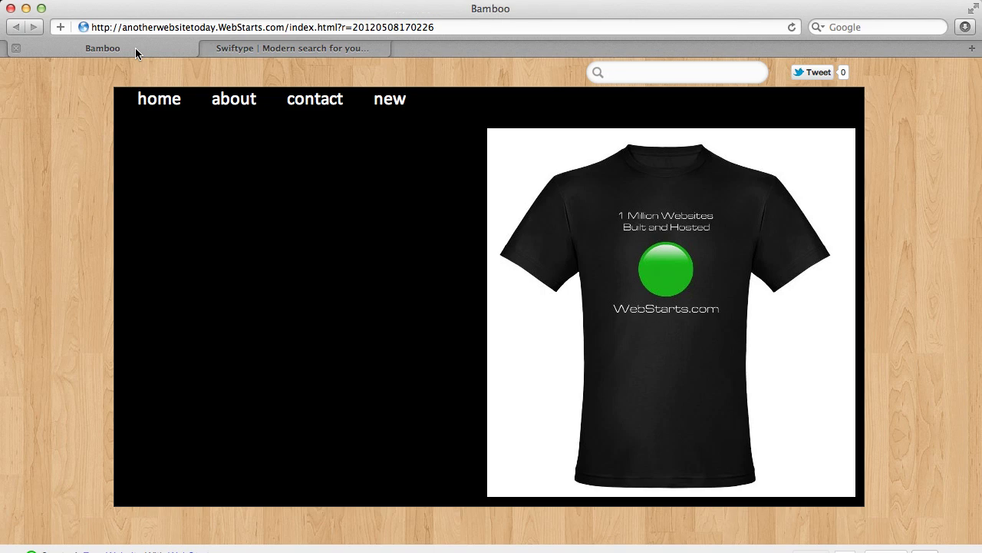
click(300, 48)
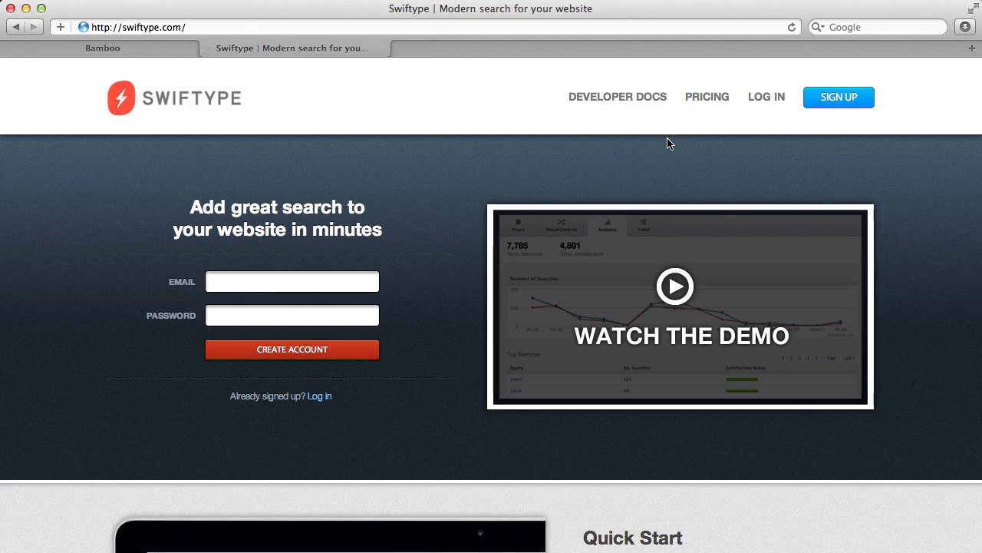
click(309, 284)
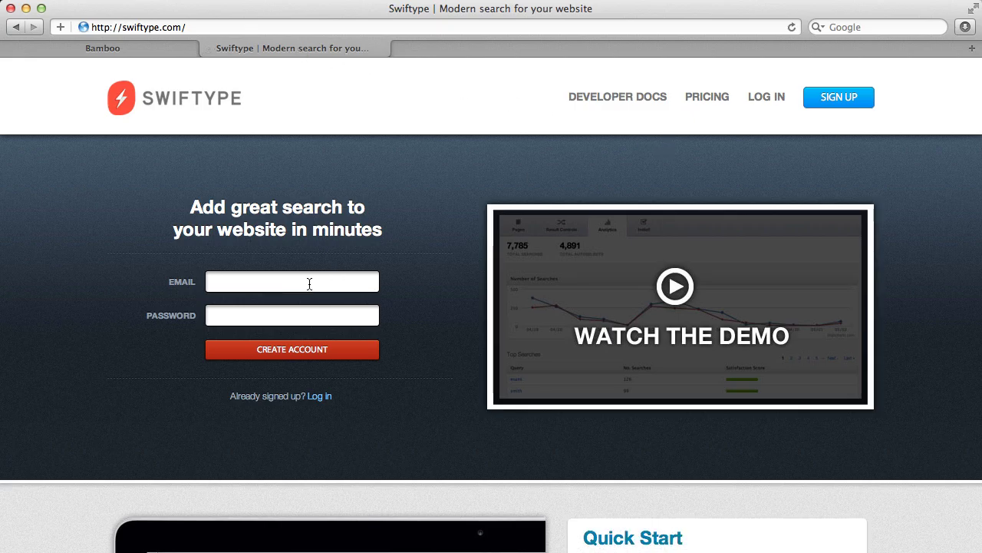
Log in to Swiftype with the account email and password.
click(767, 98)
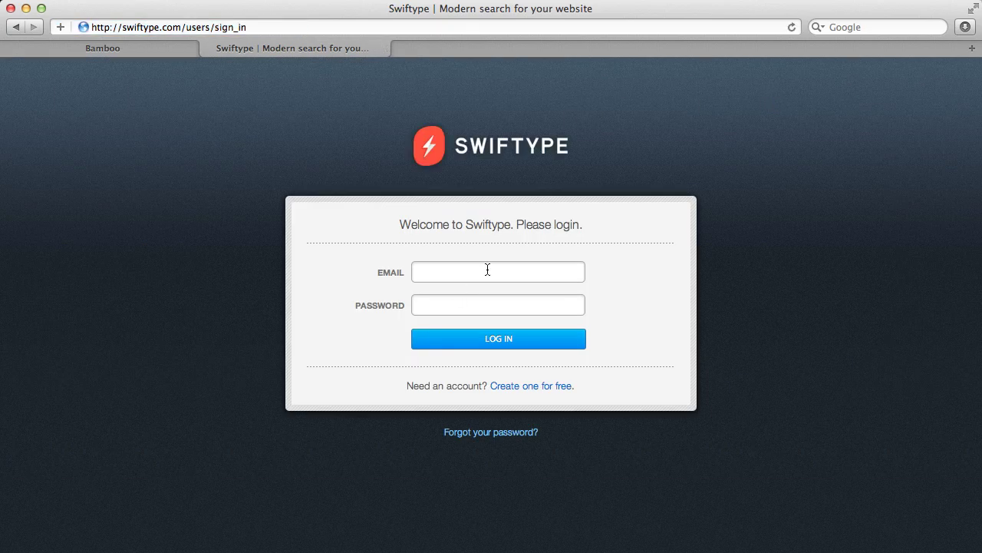
key(Tab)
text(•••••••)
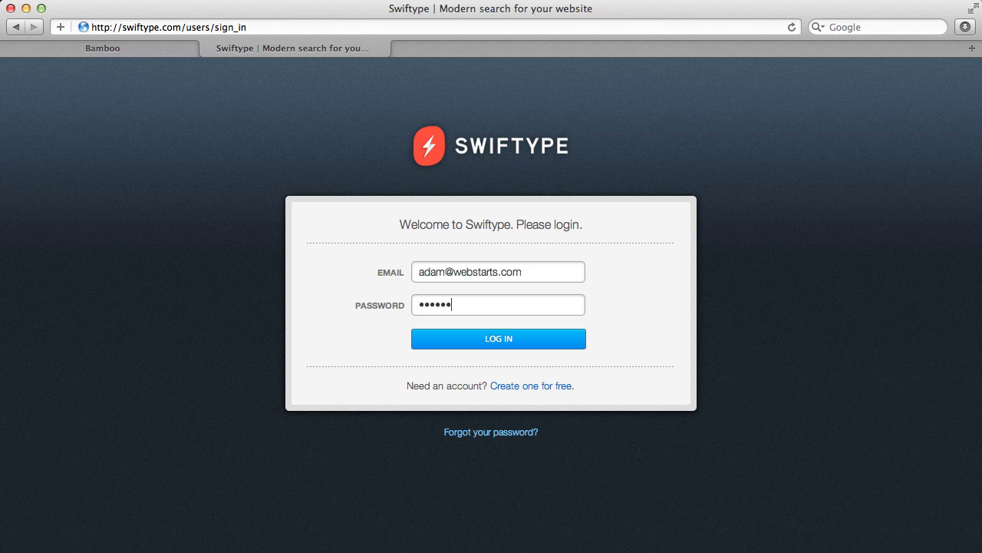
key(Return)
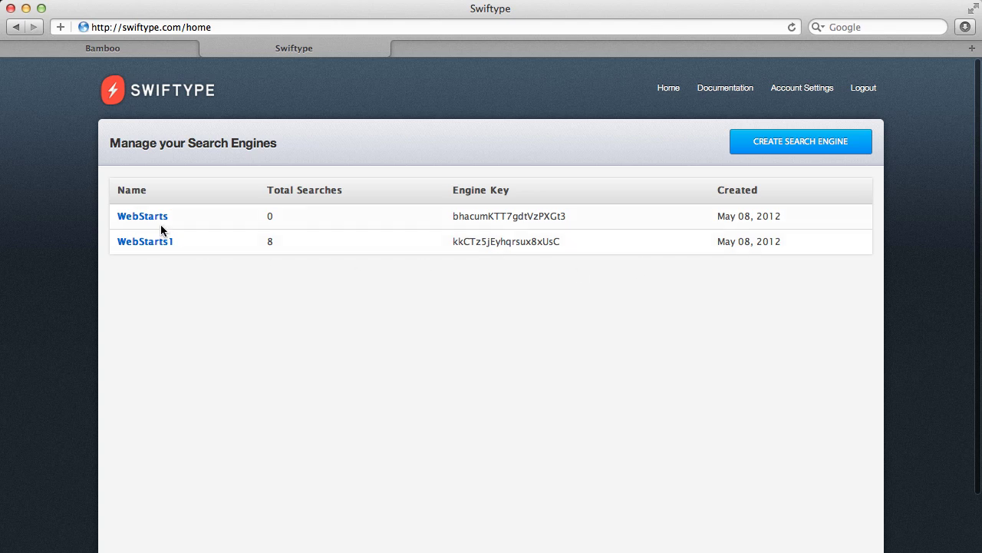
Start a new search engine named 'WebStarts Test'.
click(794, 148)
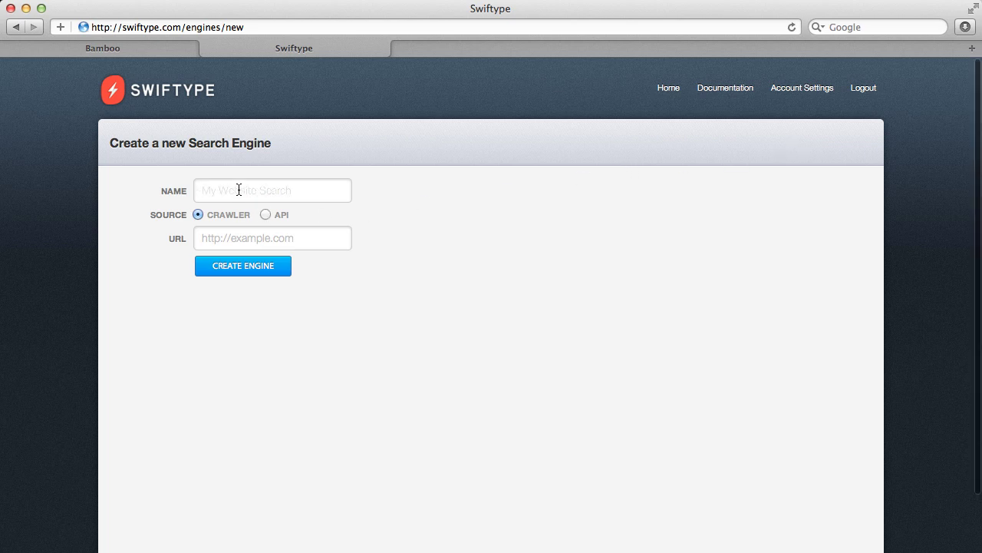
text(WebStarts Test)
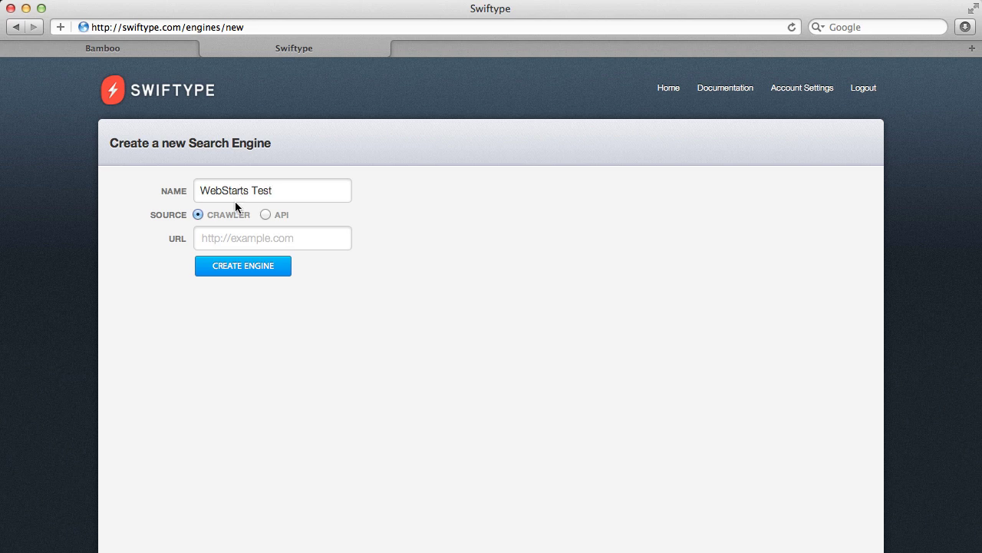
scroll(196, 217, down, 1)
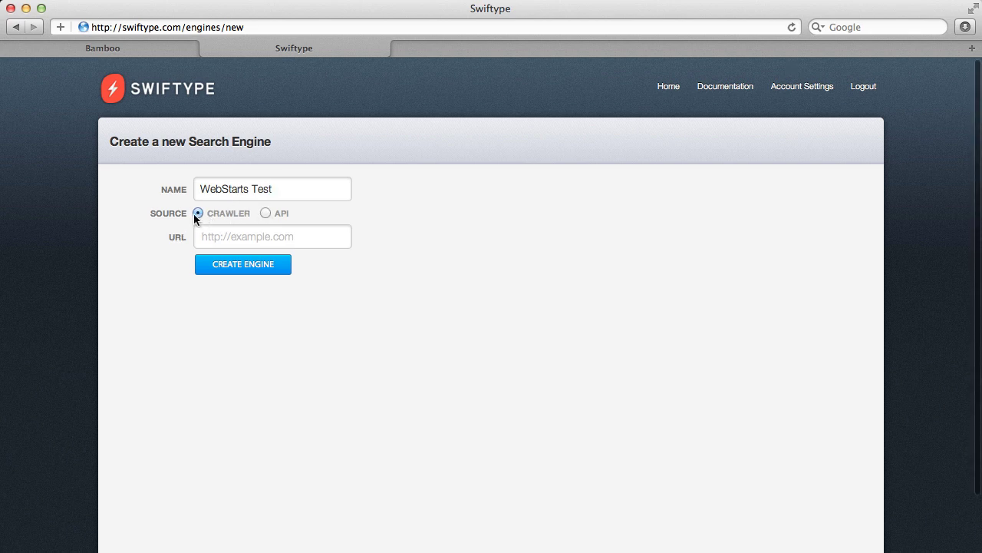
click(212, 232)
text(htt)
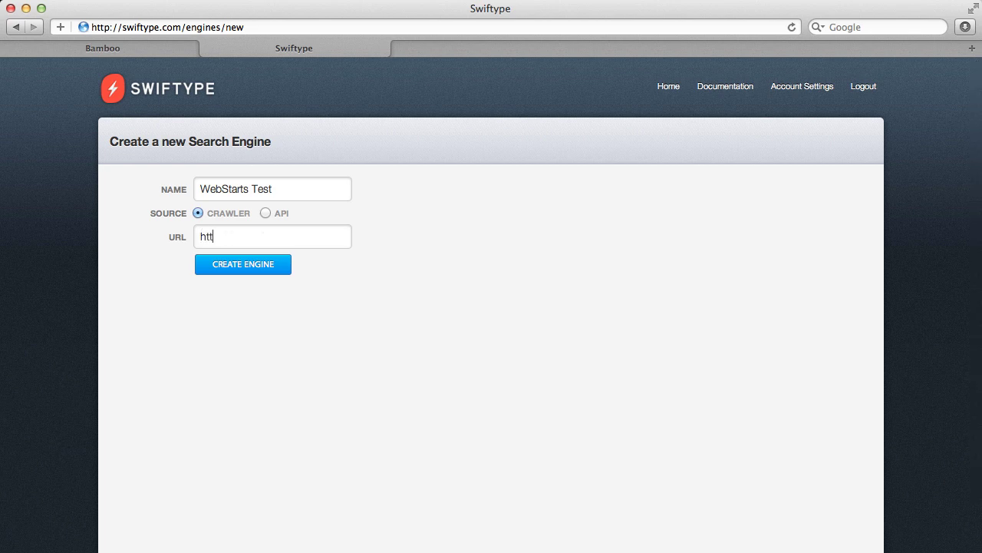
text(p://webstarts.com)
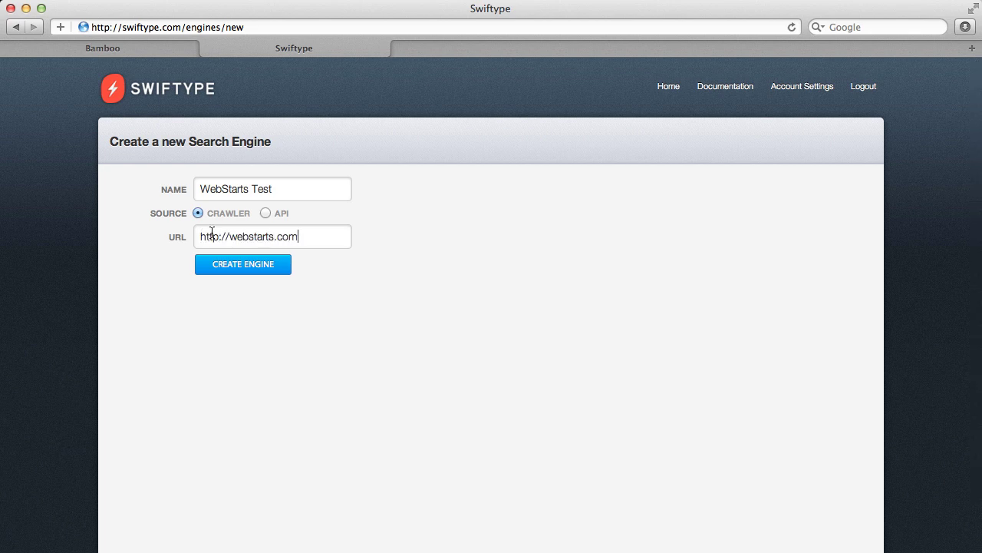
key(BackSpace)
key(BackSpace)
key(BackSpace)
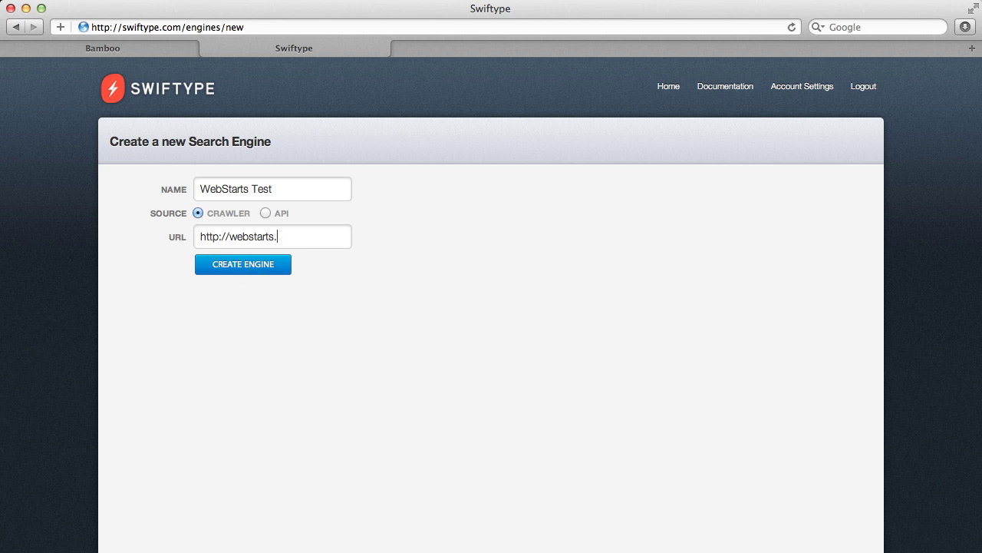
text(shoppingcart.com)
click(242, 265)
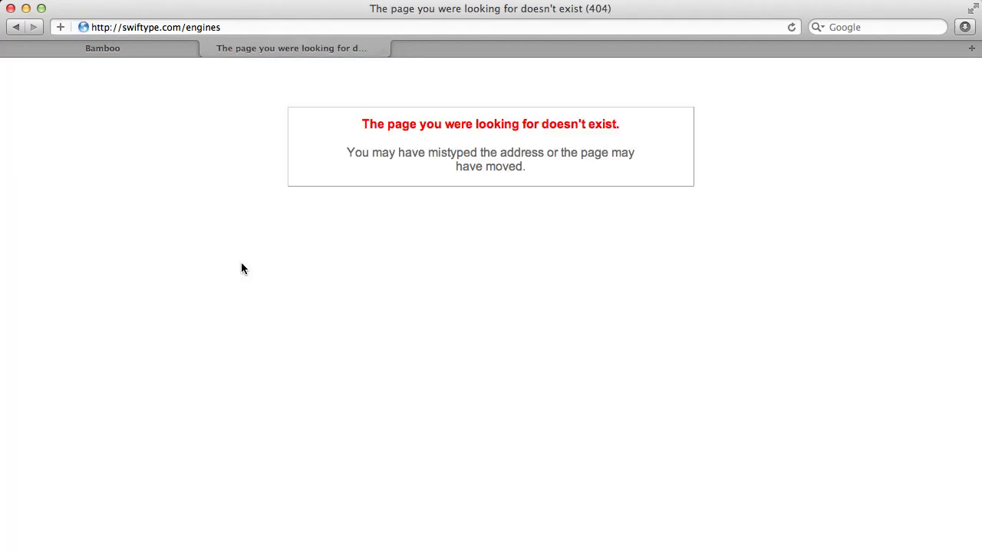
click(17, 28)
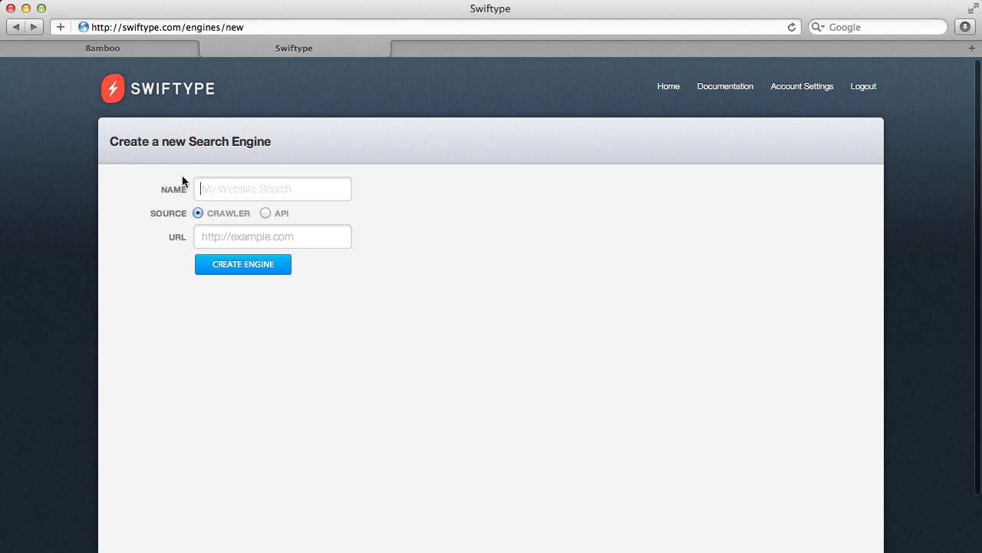
click(255, 244)
click(263, 182)
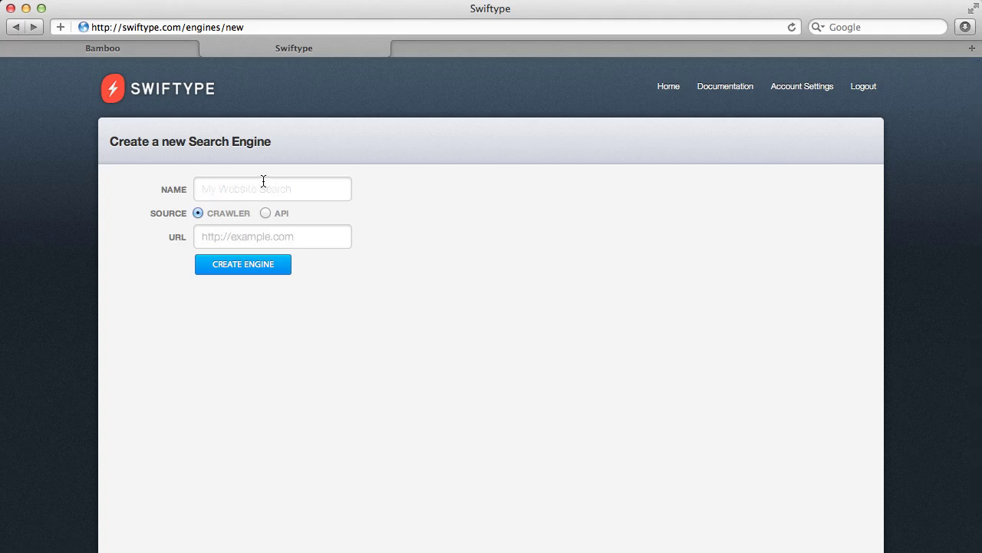
text(WebStarts Shopping Cart)
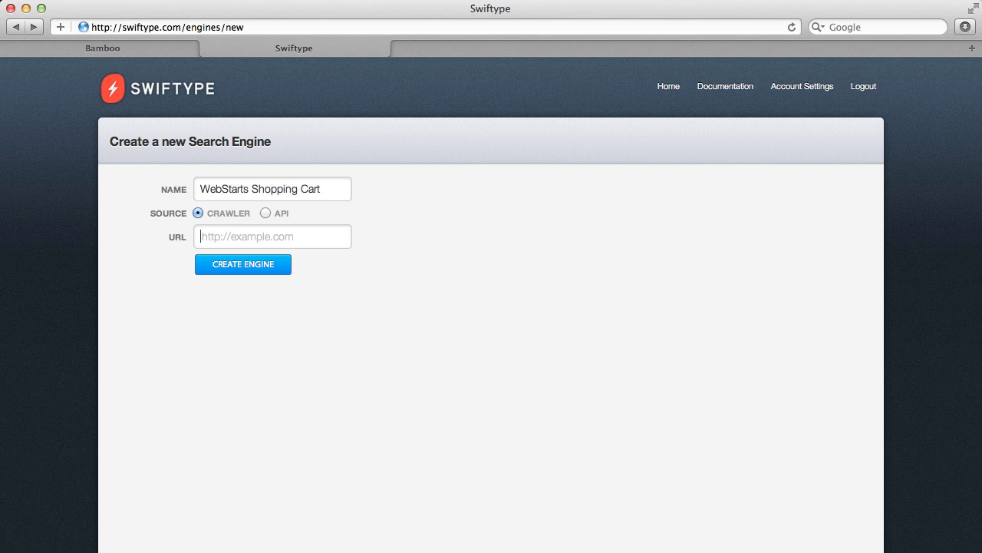
text(http)
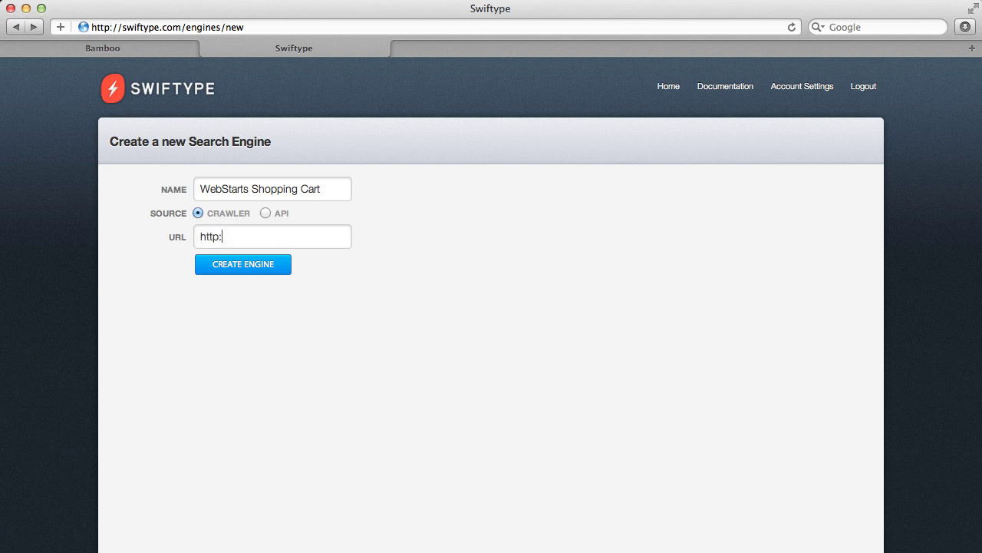
text(://webstartsshopping)
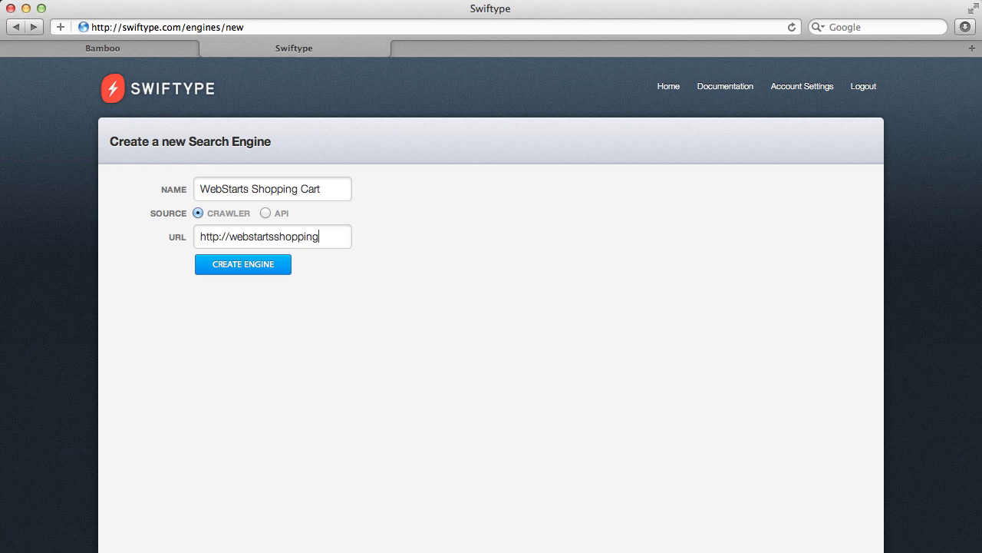
text(cart.com)
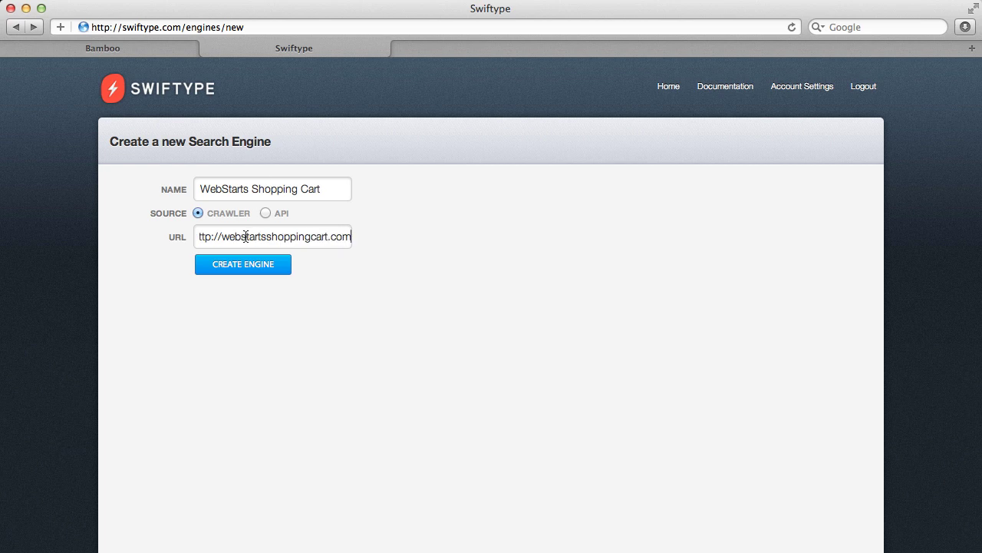
Create the WebStarts Shopping Cart engine and let it crawl pages like faq.php.
click(254, 268)
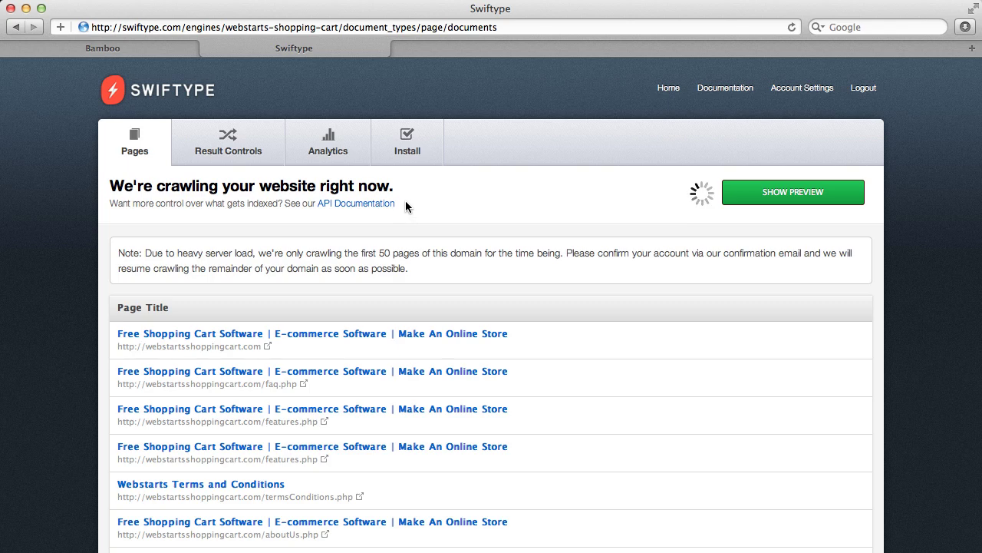
Copy the Type 1 overlay embed code from Swiftype's installation instructions.
click(406, 151)
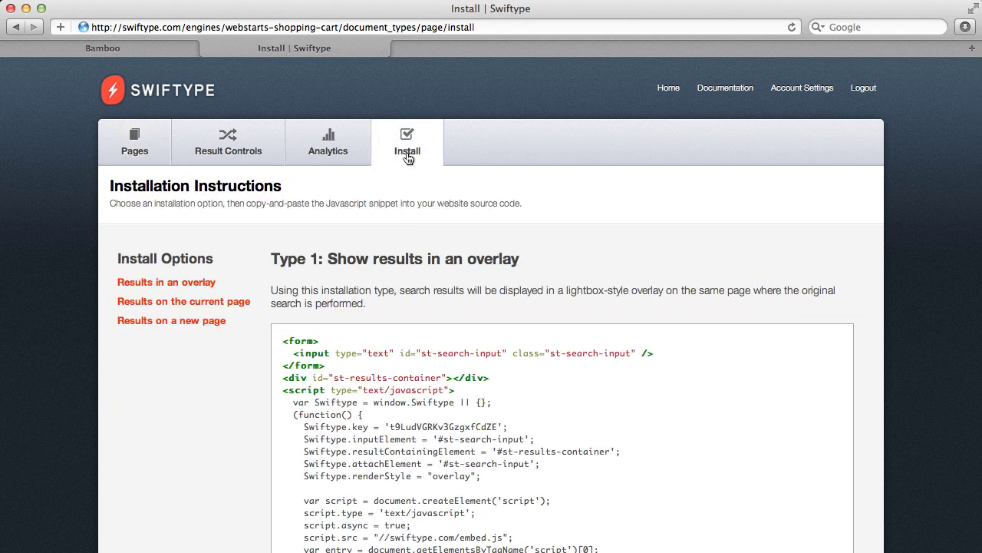
scroll(408, 423, down, 4)
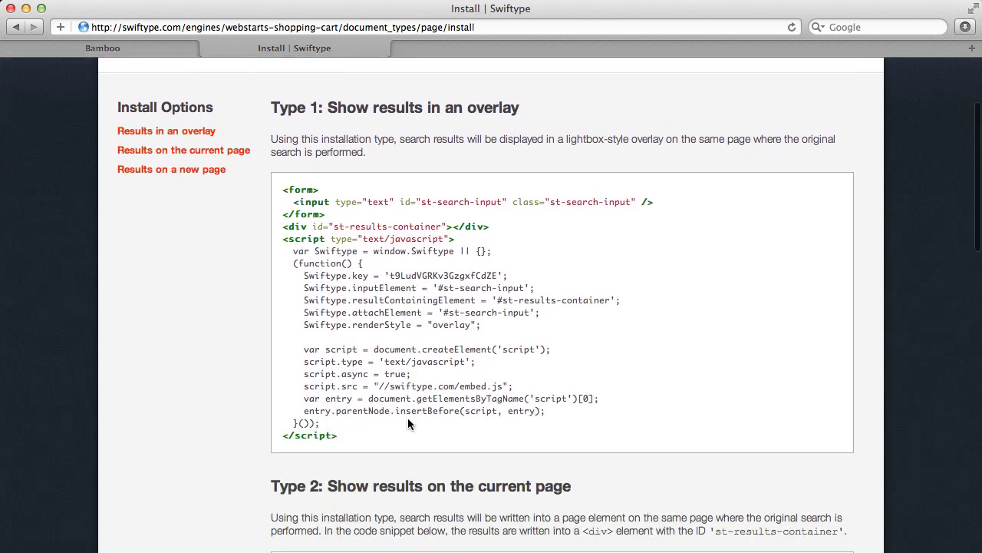
scroll(408, 419, down, 1)
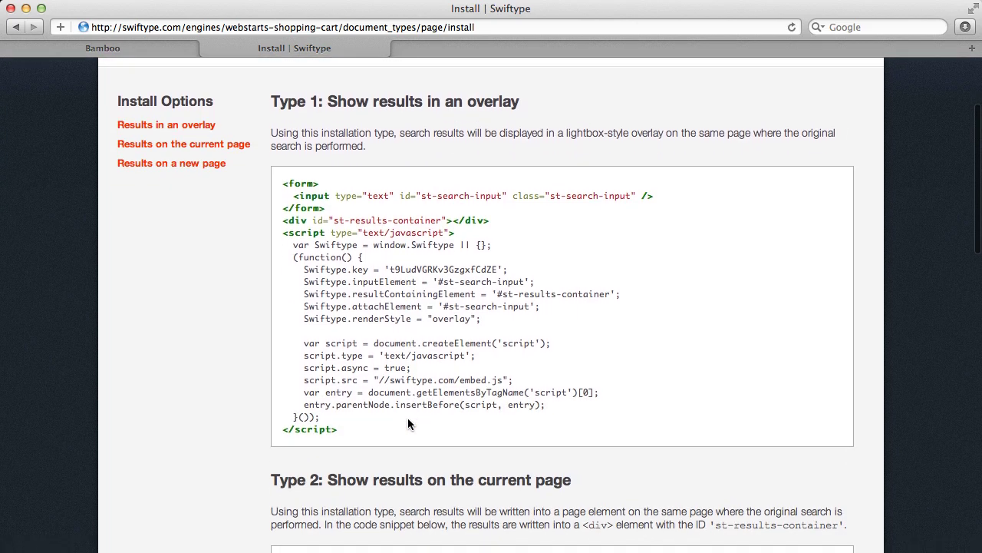
drag(276, 174, 336, 439)
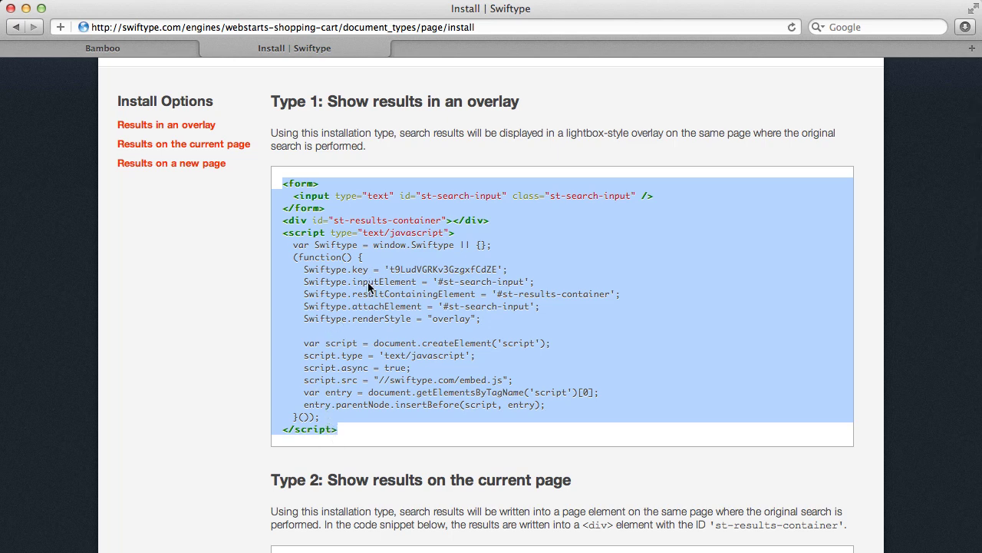
right_click(368, 282)
click(405, 330)
Open the WebStarts editor on index.html and delete the empty white box above the navigation.
click(130, 49)
click(139, 29)
triple_click(139, 30)
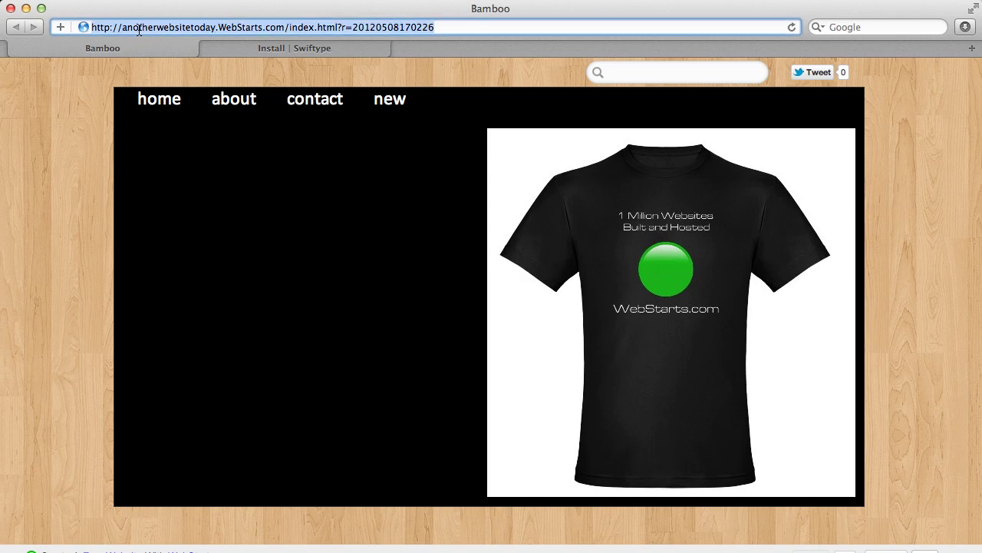
text(webstarts.com/)
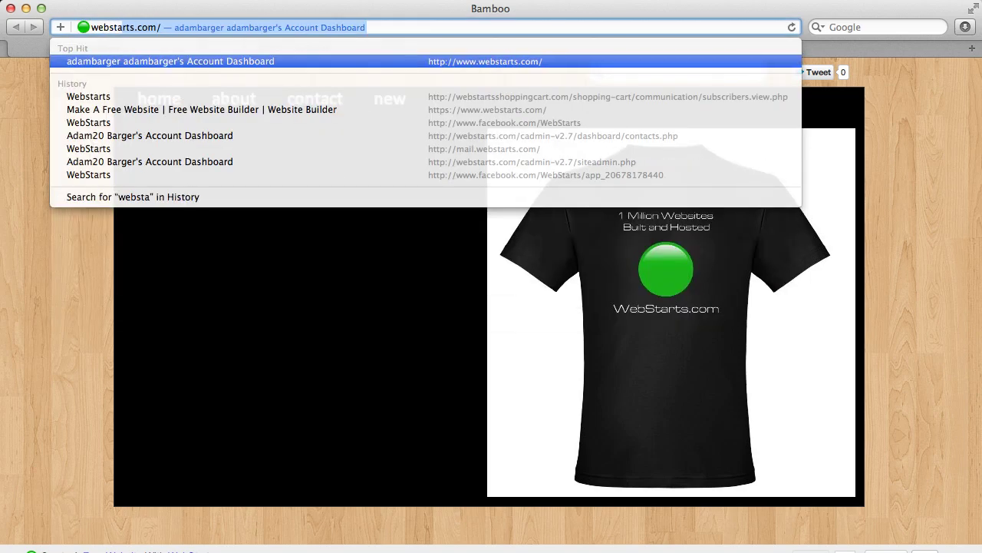
key(Return)
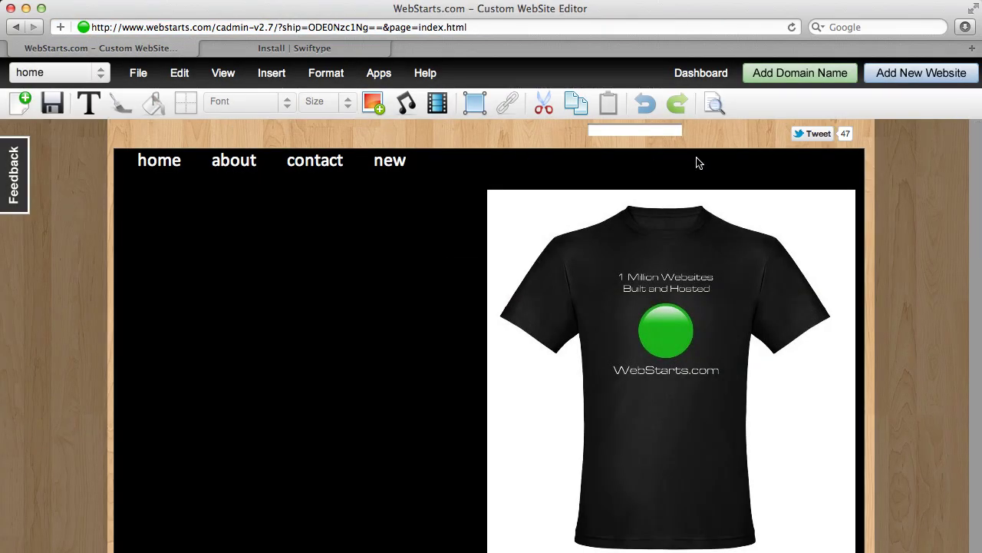
click(633, 132)
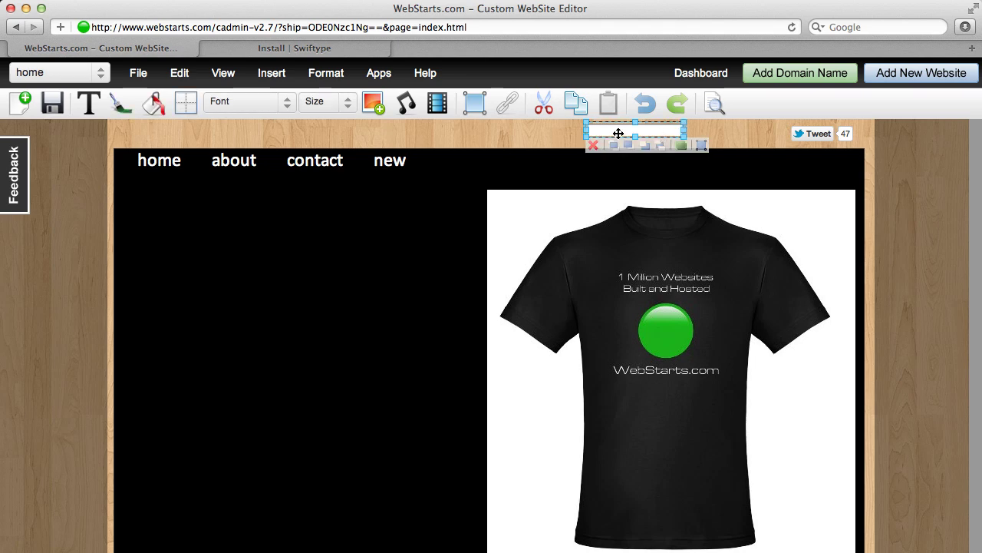
key(Delete)
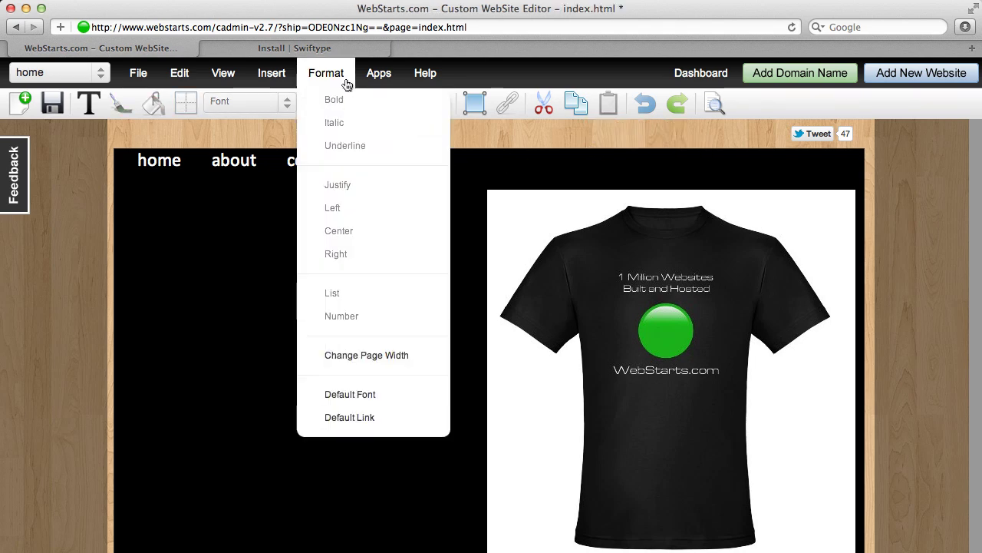
Insert the Swiftype snippet as an HTML Code element, place it top right, shrink it, and save.
mouse_move(366, 82)
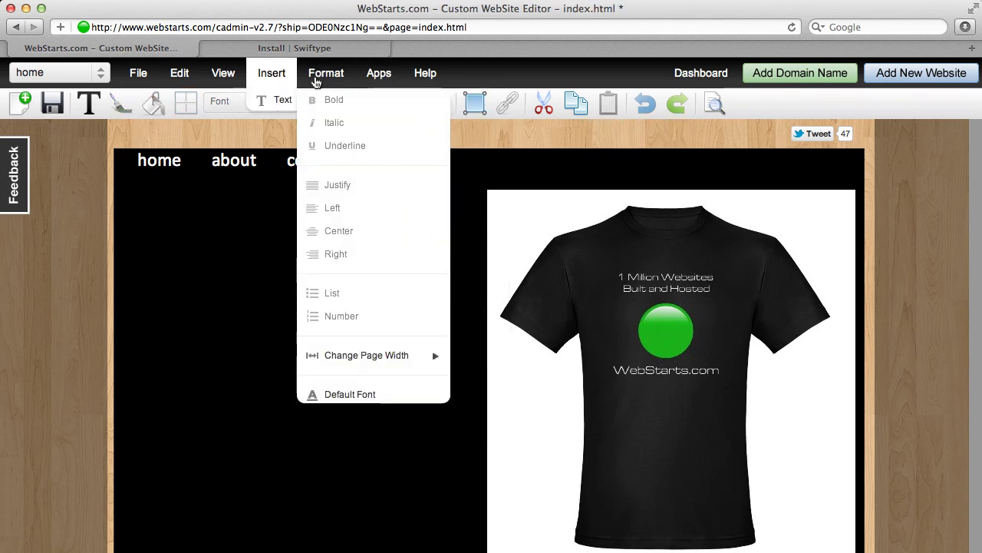
mouse_move(285, 82)
click(285, 309)
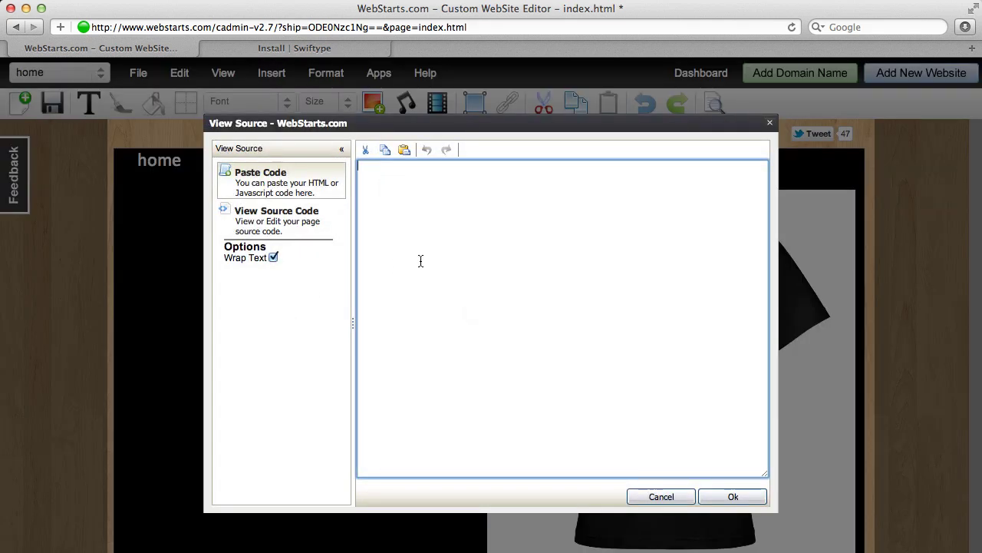
text(<form>   <input type="text" id="st-search-input" class="st-search-input" /> </form> <div id="st-results-container"></div> <script type="text/javascript">   var Swiftype = window.Swiftype || {};   (function() {     Swiftype.key = 't9LudVGRKv3GzgxfCdZE';     Swiftype.inputElement = '#st-search-input';     Swiftype.resultContainingElement = '#st-results-container';     Swiftype.attachElement = '#st-search-input';     Swiftype.renderStyle = "overlay";      var script = document.createElement('script');     script.type = 'text/javascript';     script.async = true;     script.src = "//swiftype.com/embed.js";     var entry = document.getElementsByTagName('script')[0];     entry.parentNode.insertBefore(script, entry);   })(); </script>)
click(731, 498)
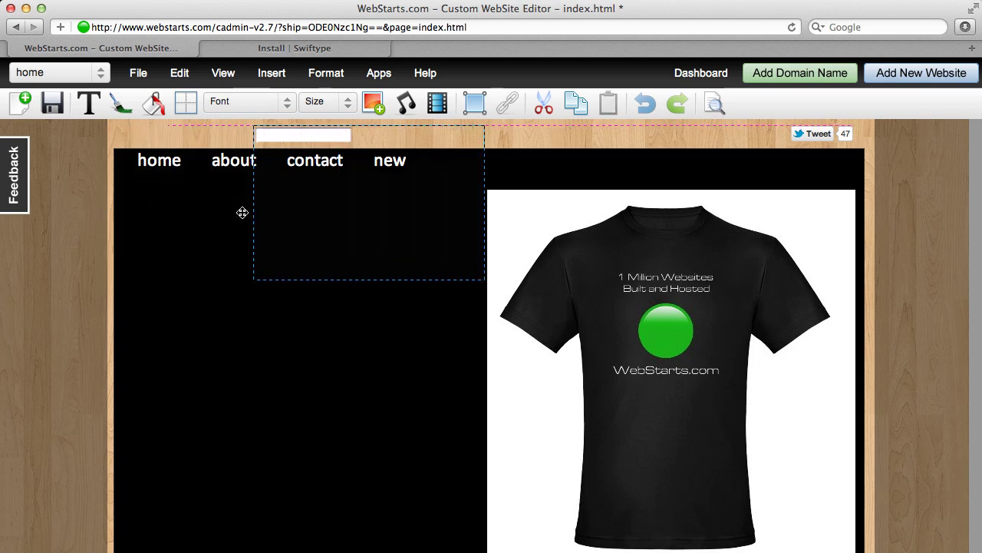
drag(242, 212, 713, 190)
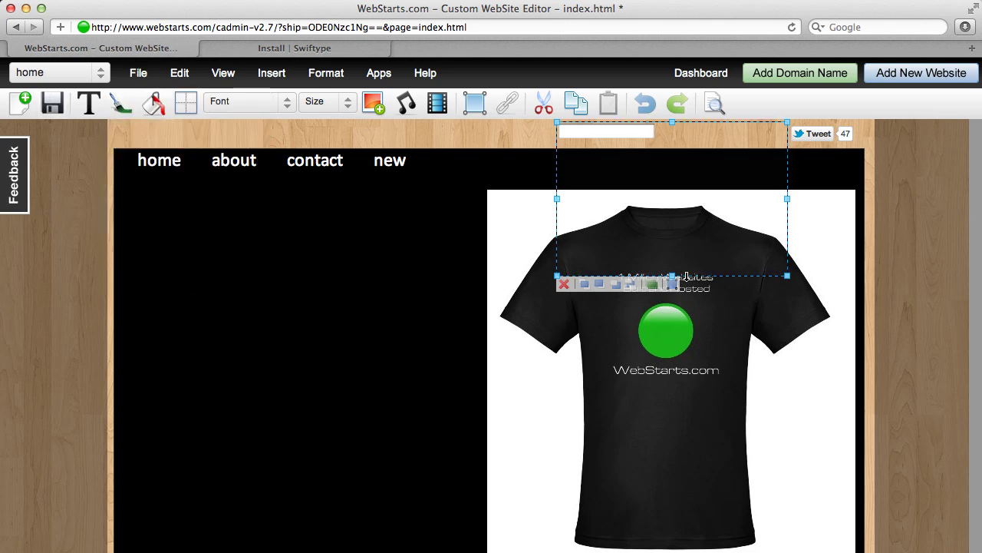
drag(672, 278, 672, 153)
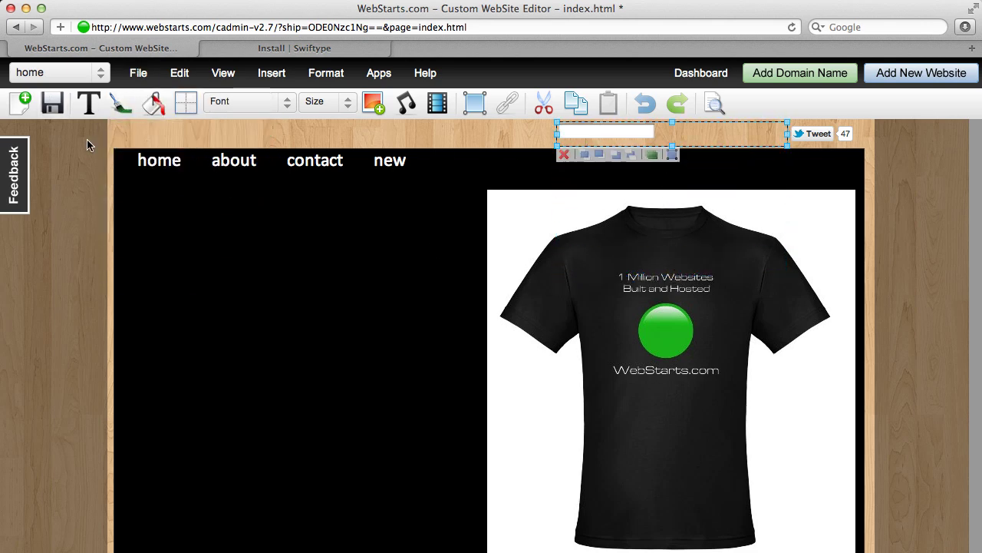
click(62, 102)
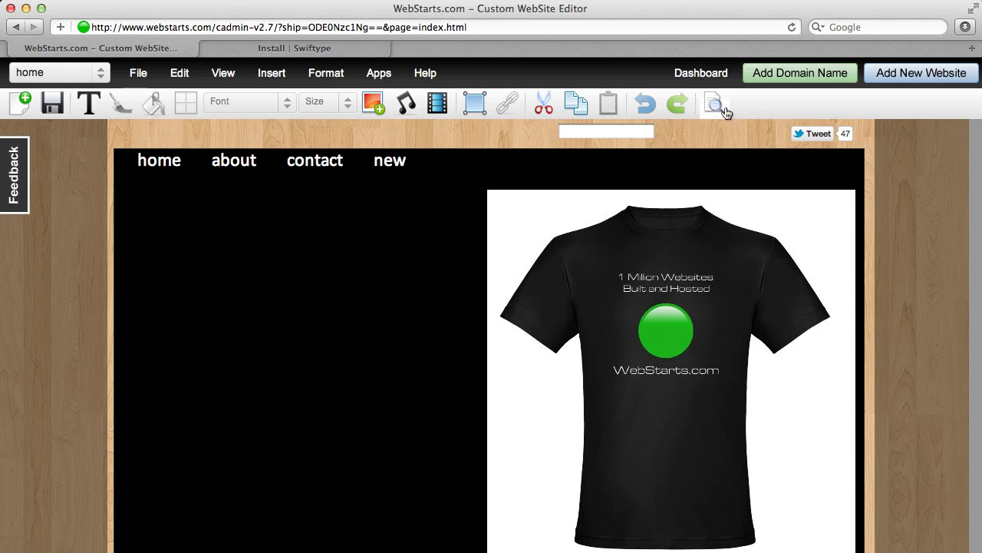
Preview the site and search 'ecommerce', opening the Shopping Cart Software suggestion.
click(714, 106)
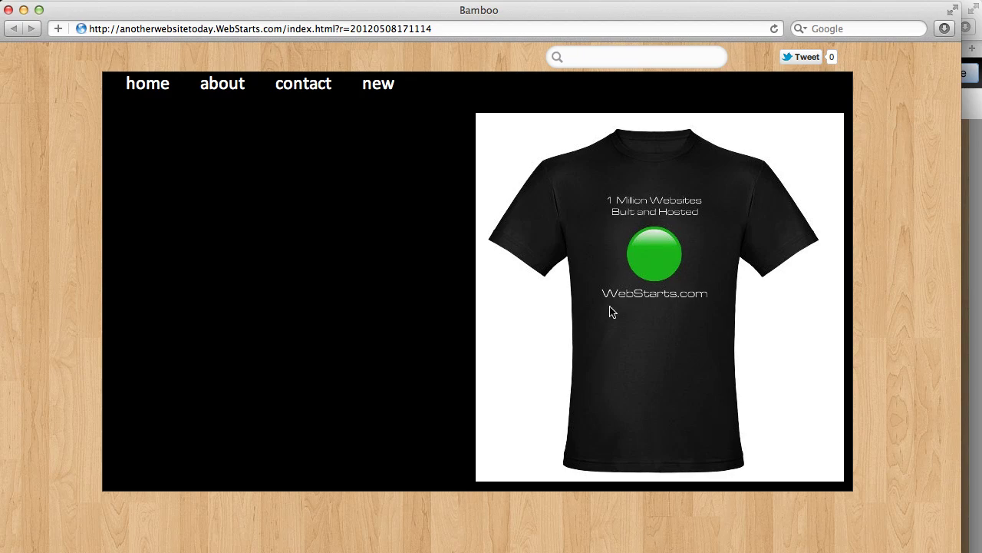
click(637, 61)
text(ecommerce)
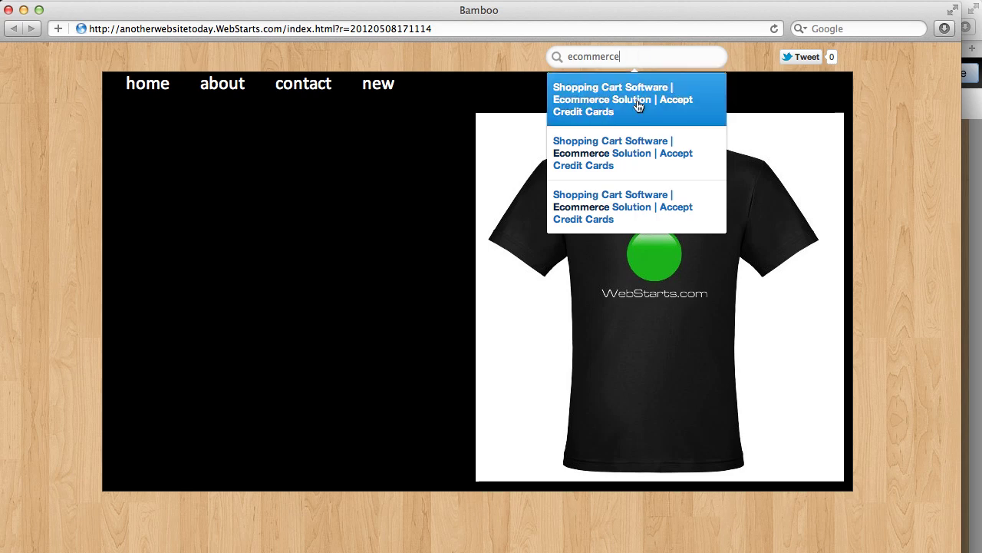
click(654, 120)
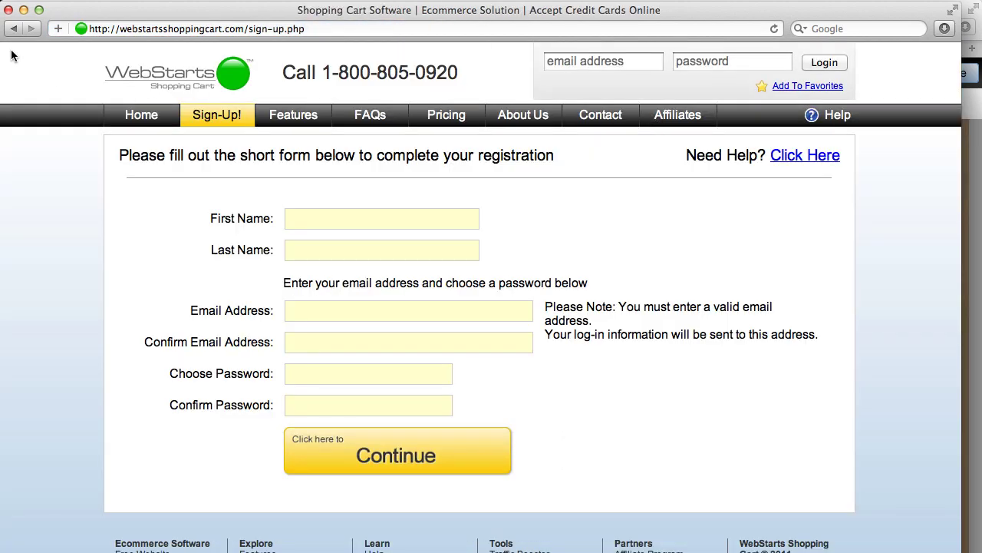
click(13, 31)
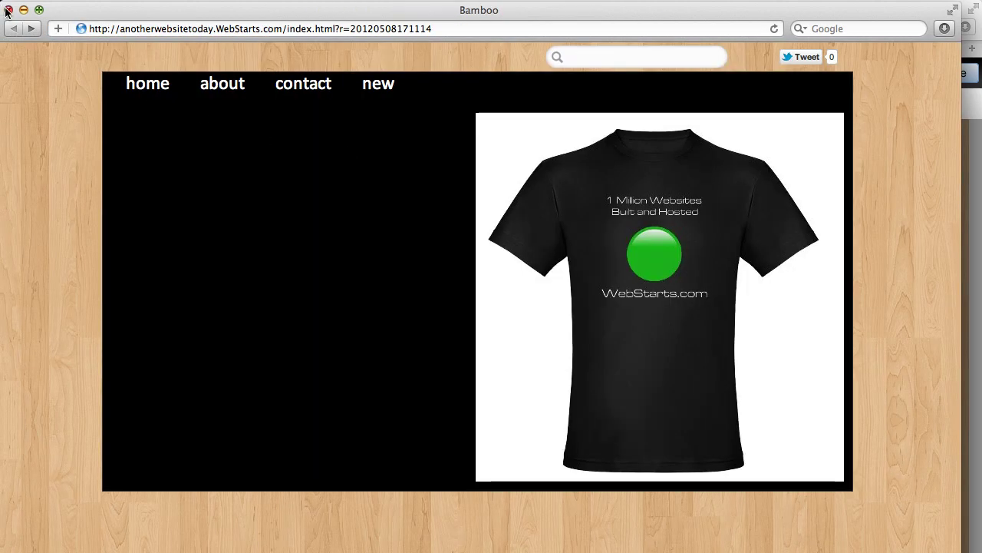
Close the preview and return to Swiftype's Installation Instructions page.
click(9, 10)
click(265, 72)
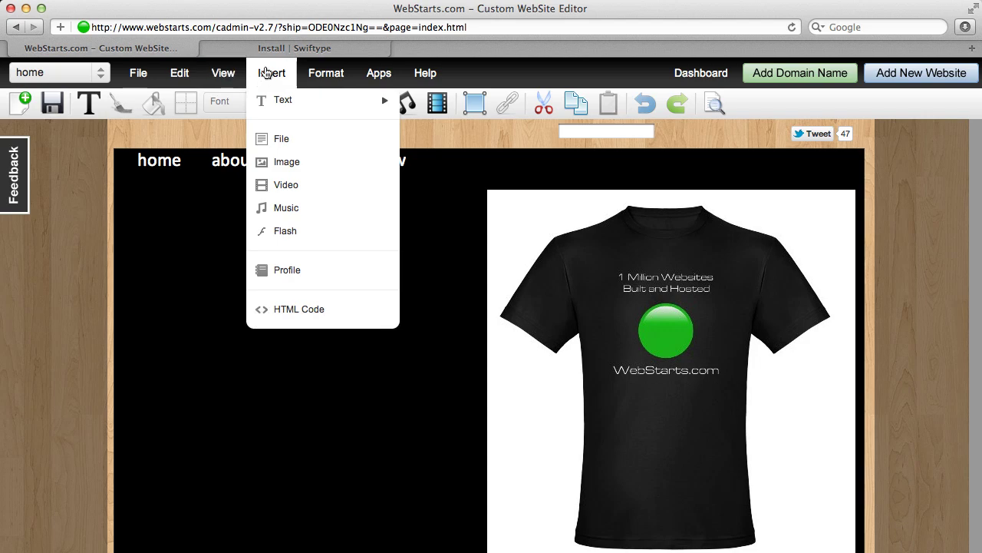
click(310, 49)
scroll(362, 121, up, 5)
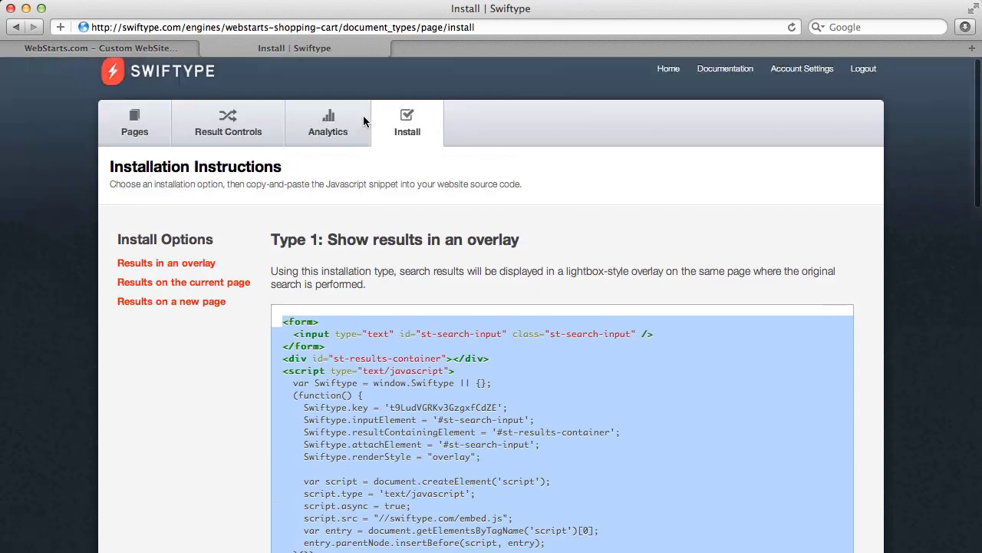
Search for 'ecommerce' in Swiftype's Result Controls.
click(228, 146)
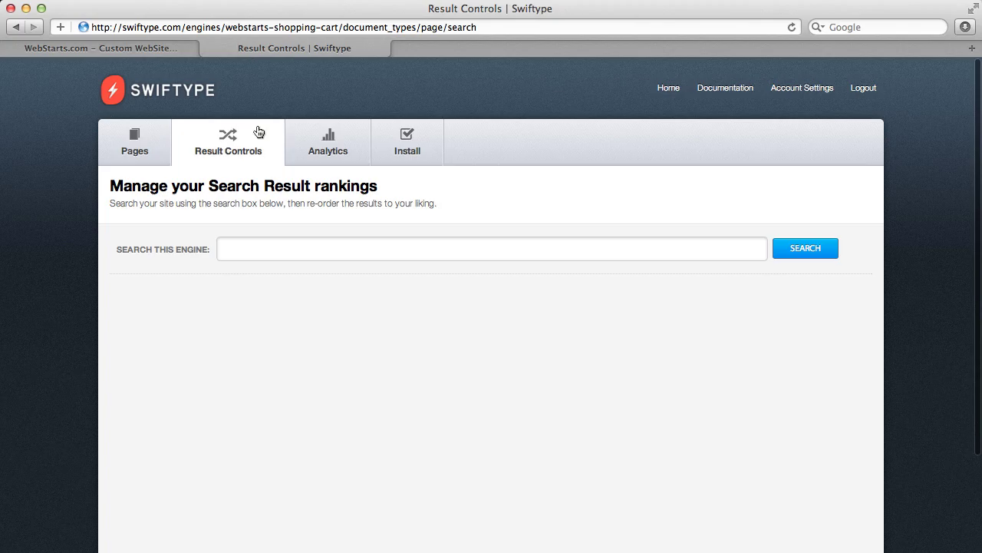
click(258, 247)
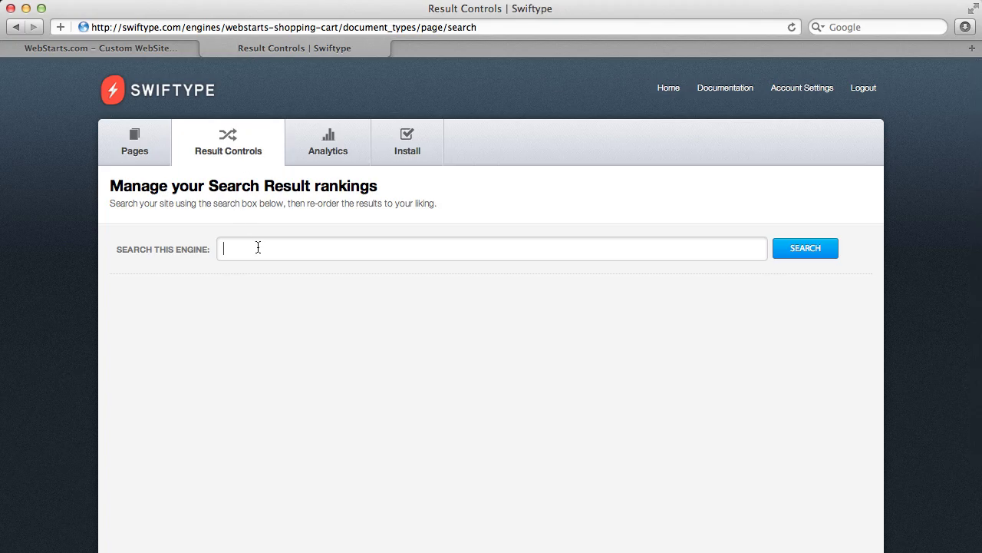
text(w)
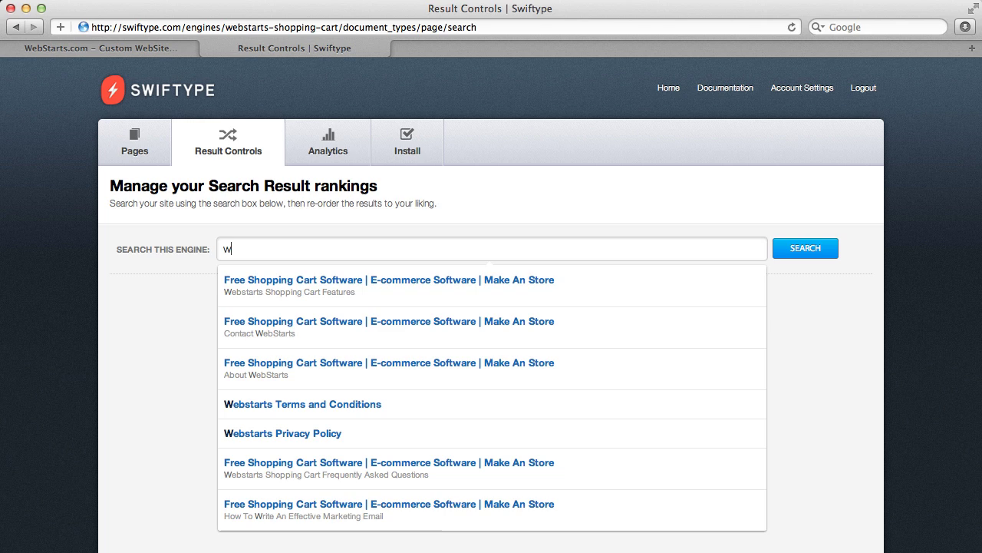
text(ebst)
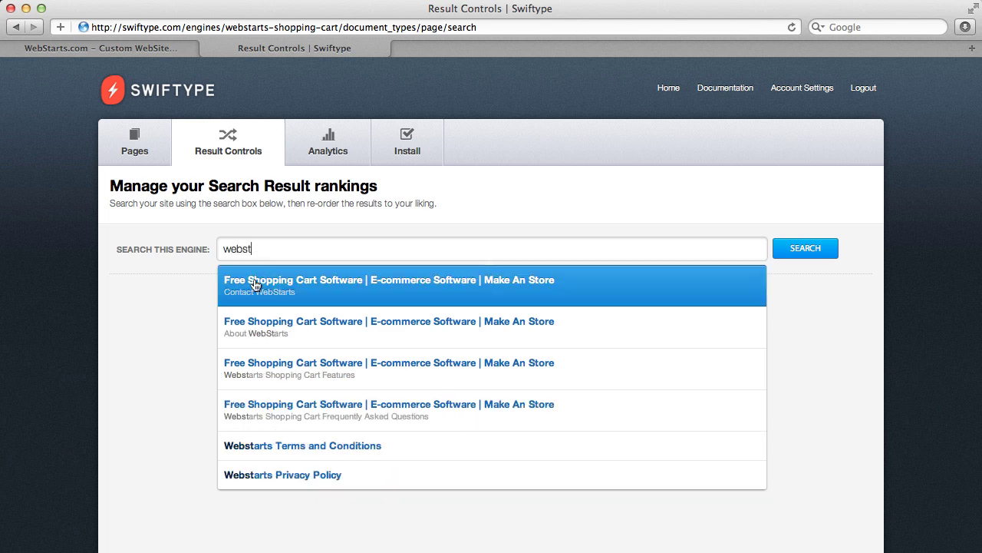
key(BackSpace)
key(BackSpace)
key(BackSpace)
text(ecommerce)
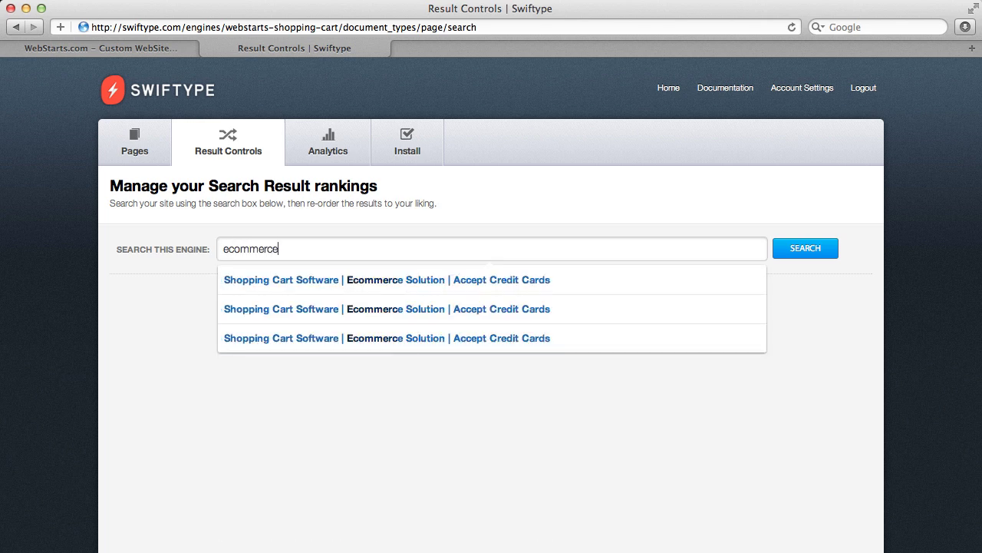
key(Return)
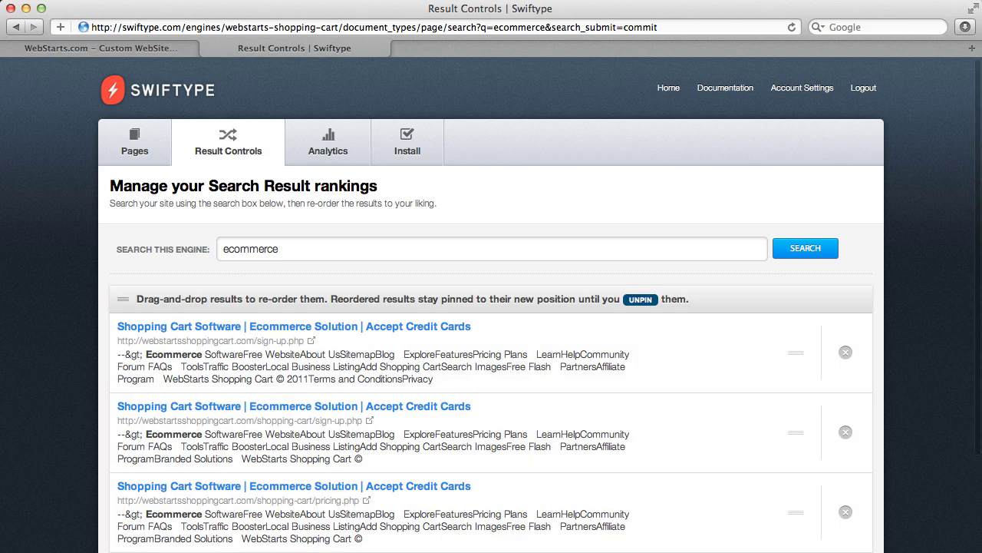
Pin pricing.php as the first ecommerce result, above the sign-up pages.
scroll(288, 357, down, 3)
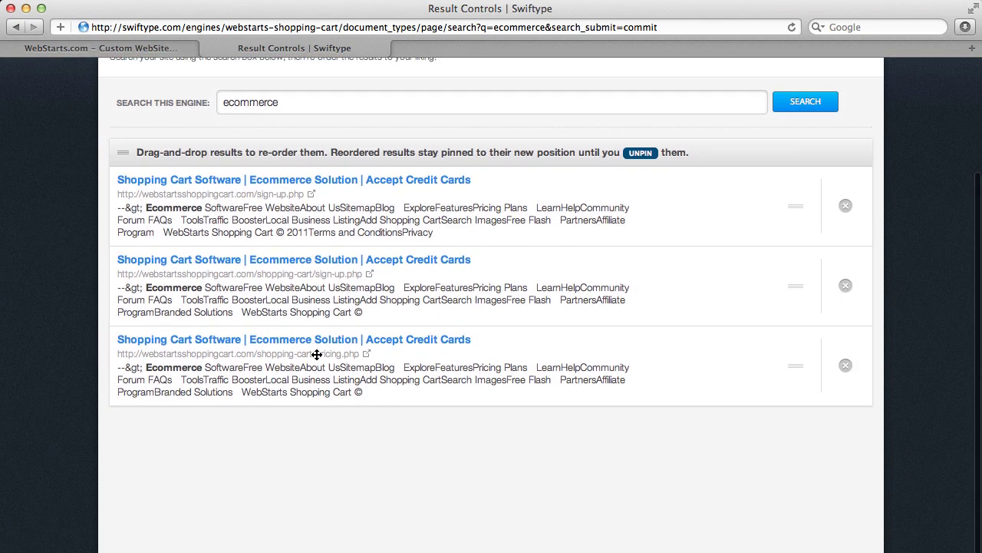
drag(611, 375, 634, 207)
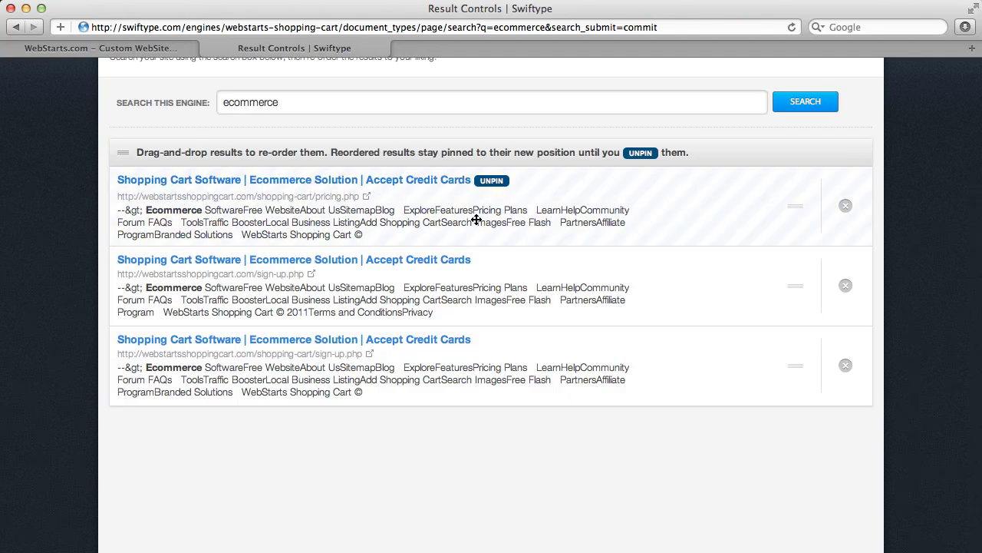
scroll(475, 221, up, 4)
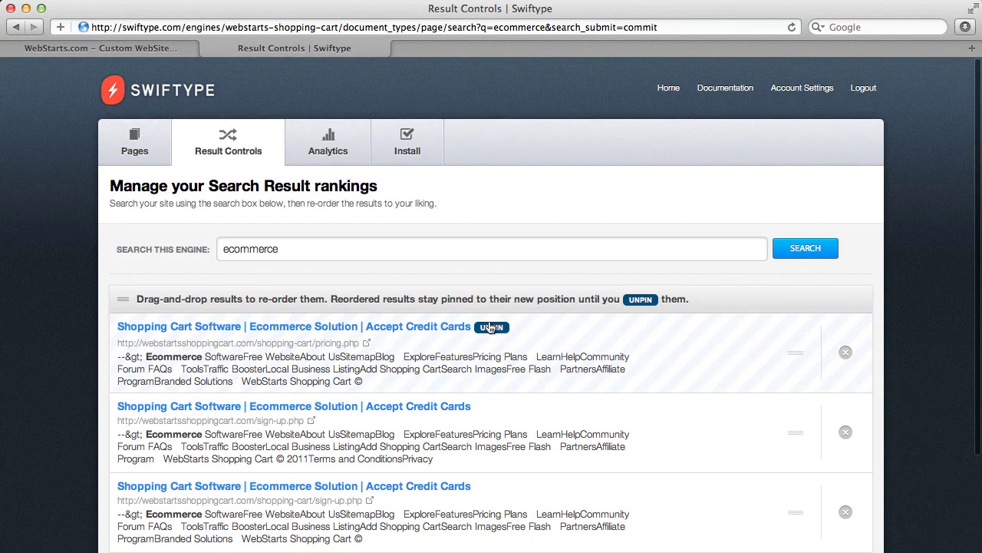
Review Swiftype Analytics showing 0 total searches, 1 total autoselect, and the sample preview chart.
click(341, 158)
scroll(337, 230, down, 3)
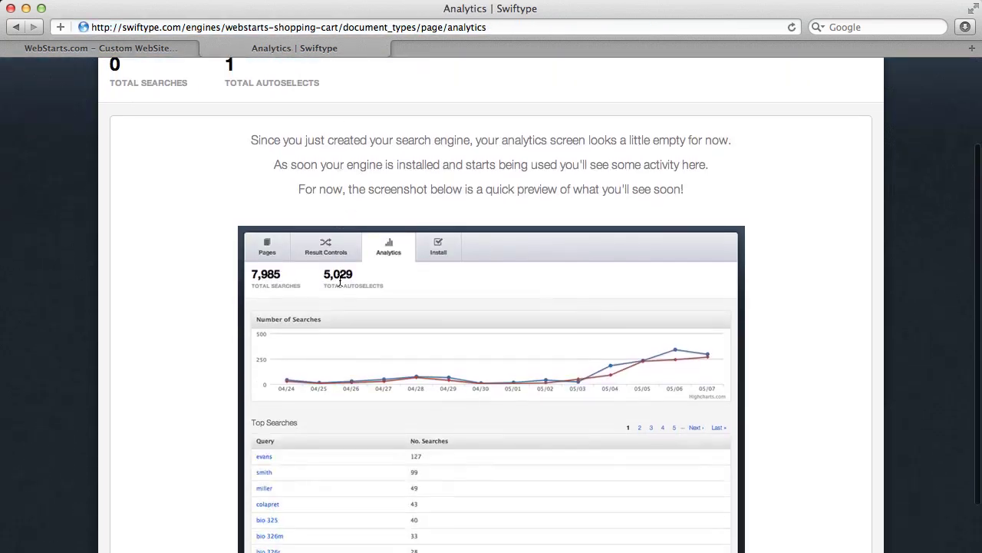
scroll(340, 281, down, 4)
scroll(340, 279, up, 6)
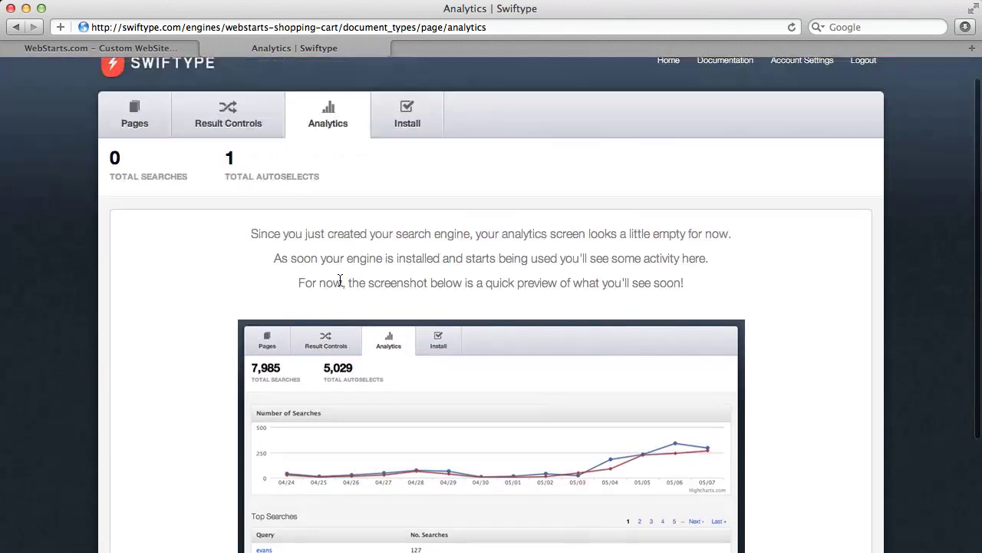
scroll(340, 279, up, 2)
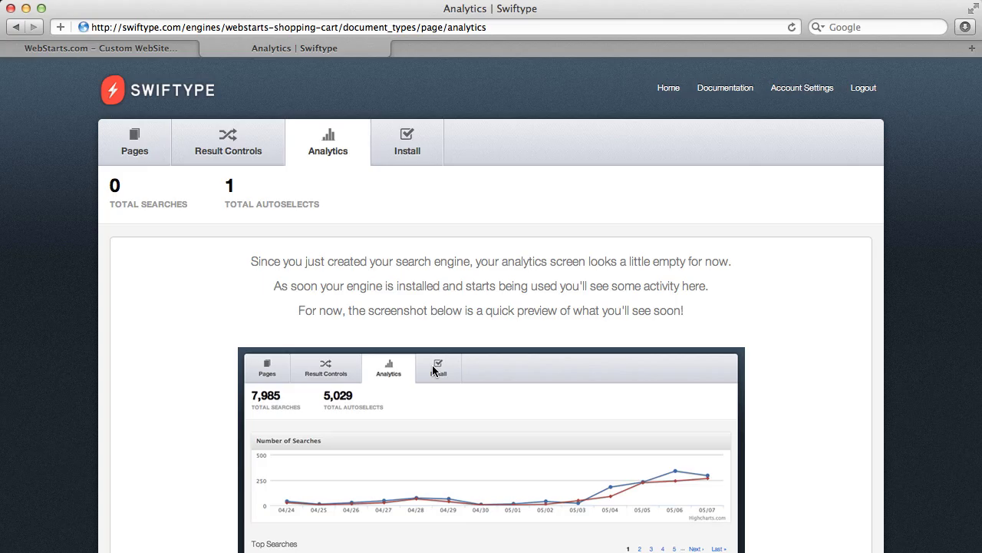
scroll(426, 395, down, 7)
scroll(425, 399, up, 7)
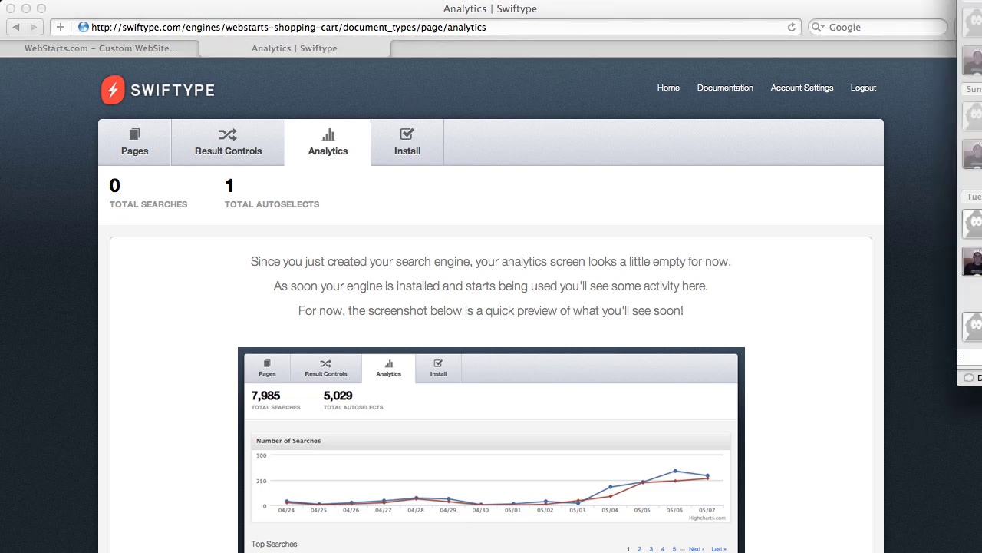
click(950, 368)
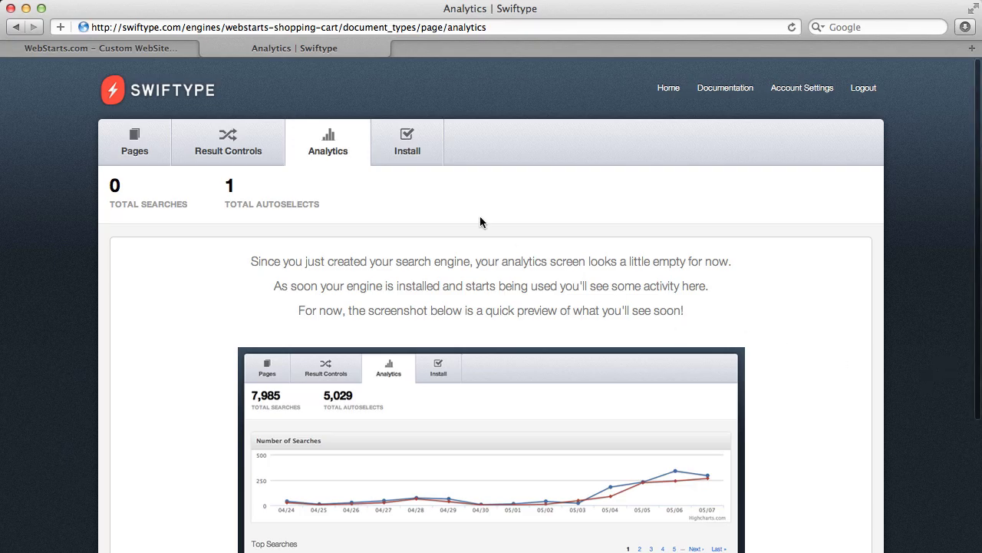